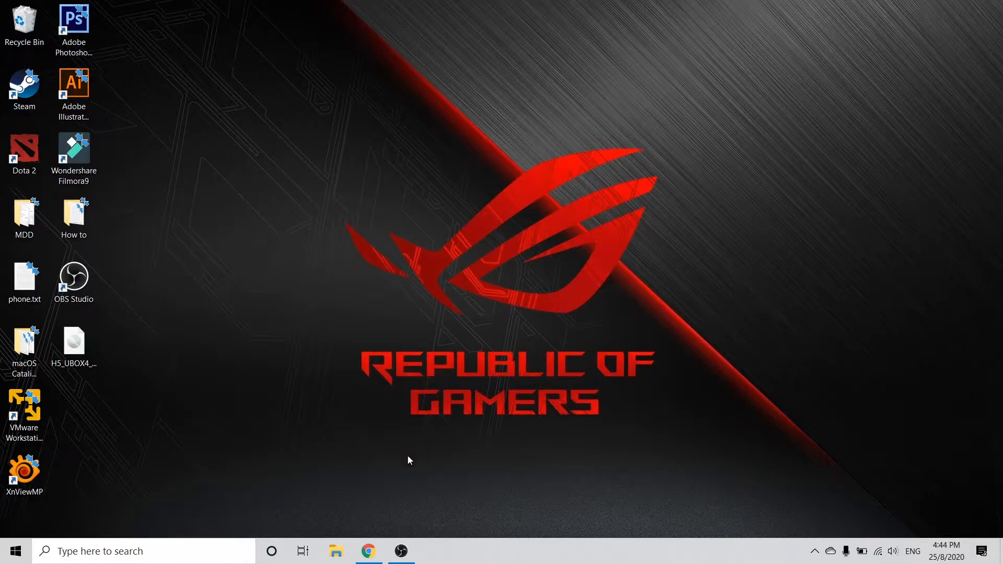
# - Switch to Chrome, search Google for "partition master free" and open the EaseUS free partition manager page
pyautogui.click(369, 552)
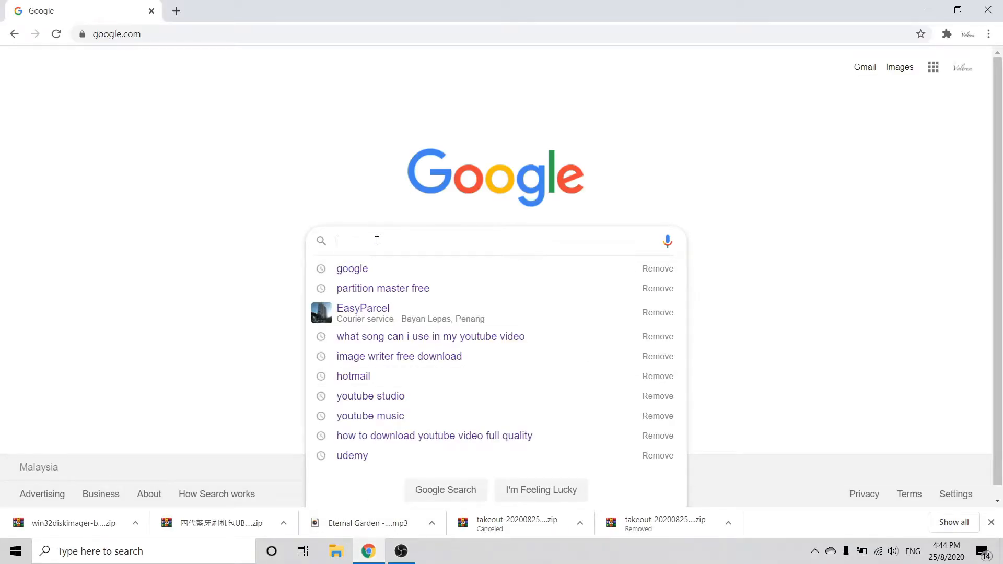
pyautogui.click(380, 289)
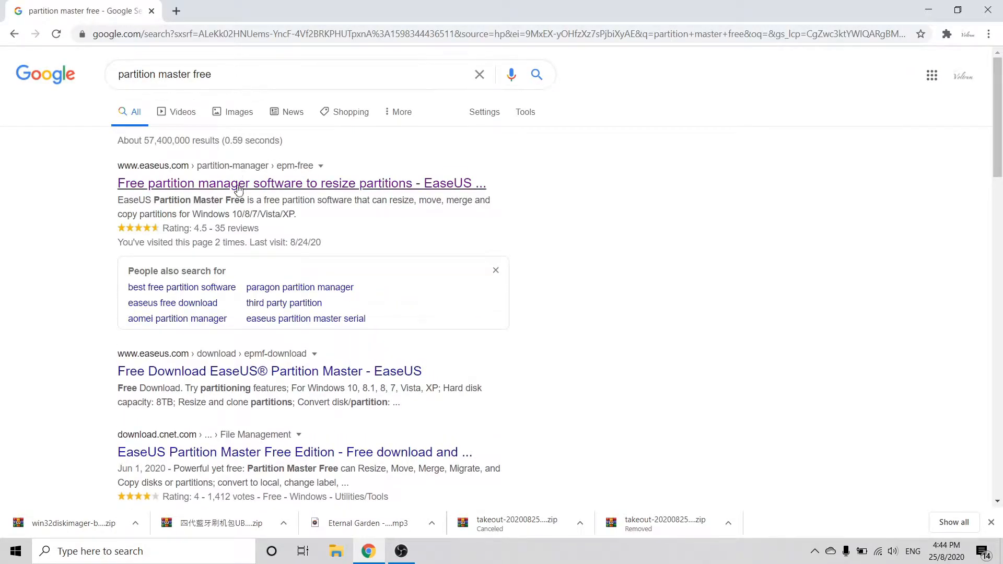
pyautogui.click(238, 189)
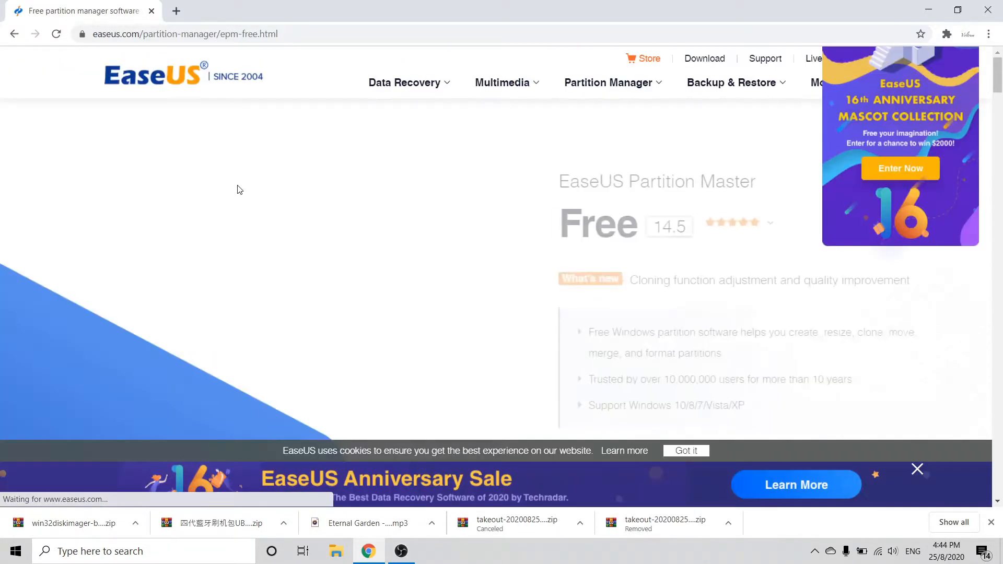
# - Download the free version of EaseUS Partition Master, filling in the e-mail address on the sign-up form
pyautogui.scroll(-3, 425, 271)
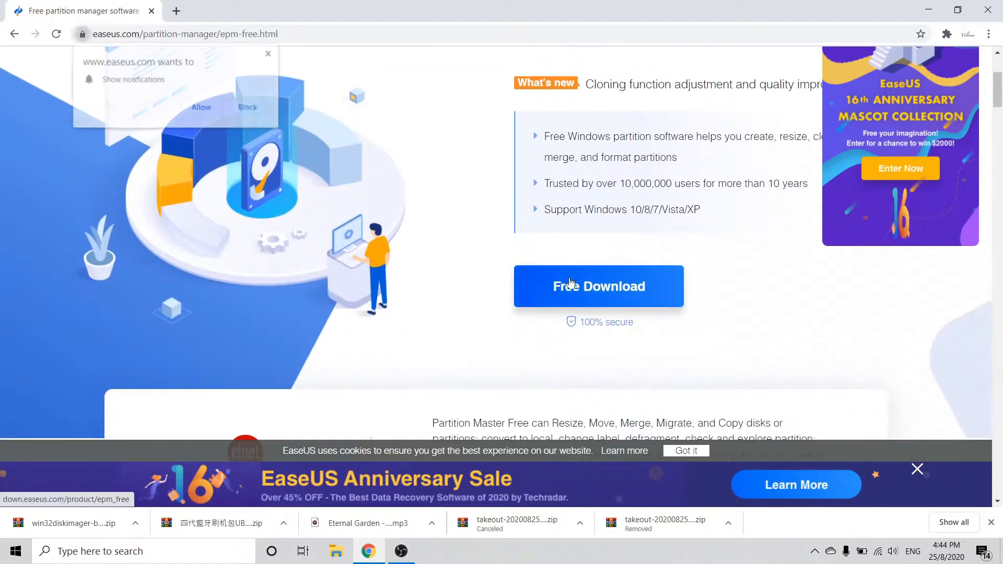
pyautogui.click(599, 285)
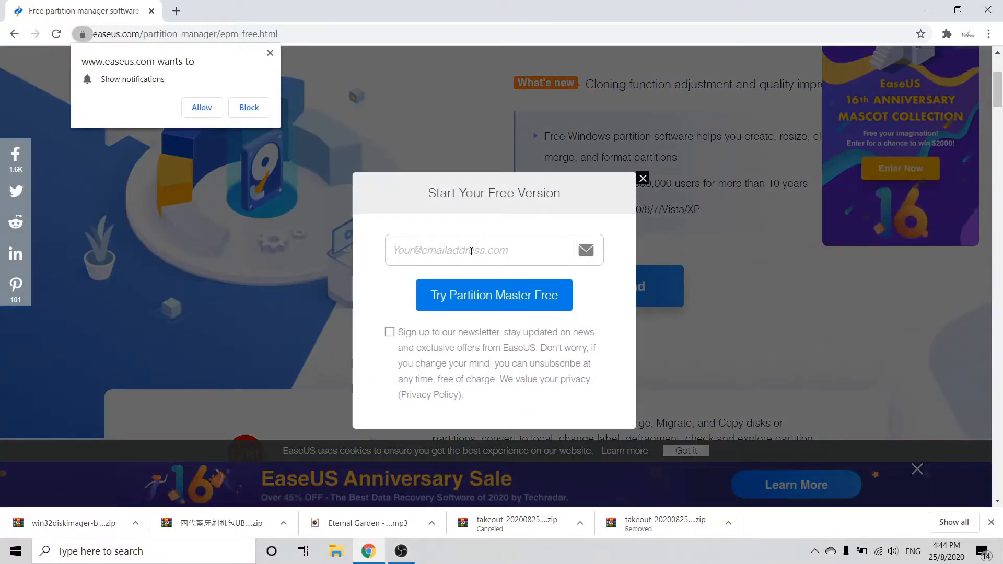
pyautogui.click(474, 252)
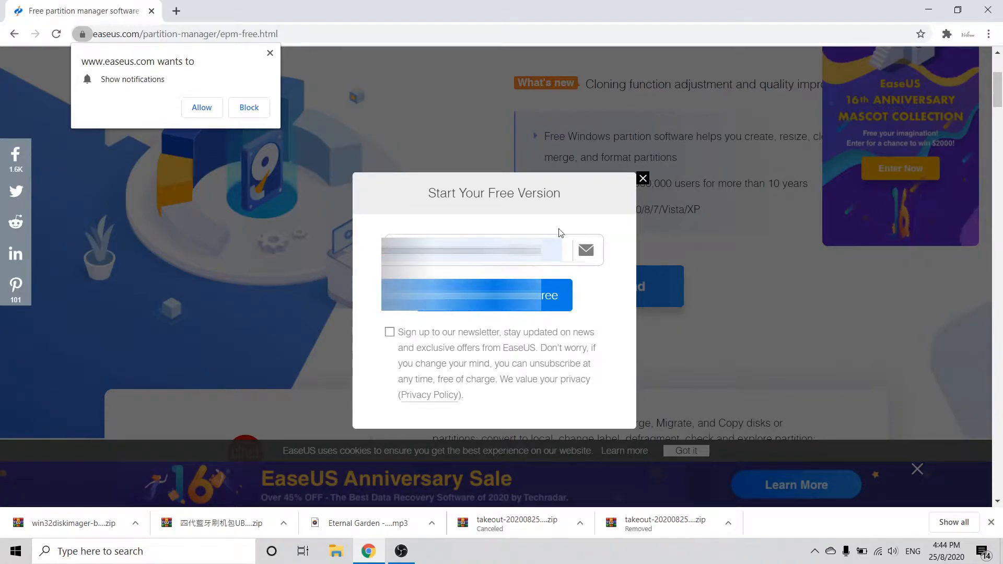
pyautogui.click(643, 181)
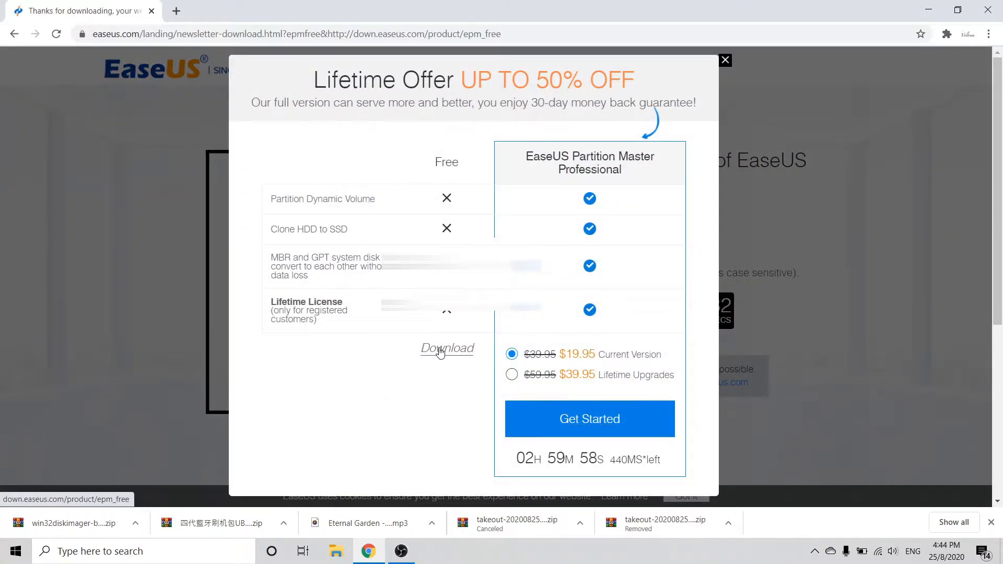
pyautogui.click(440, 353)
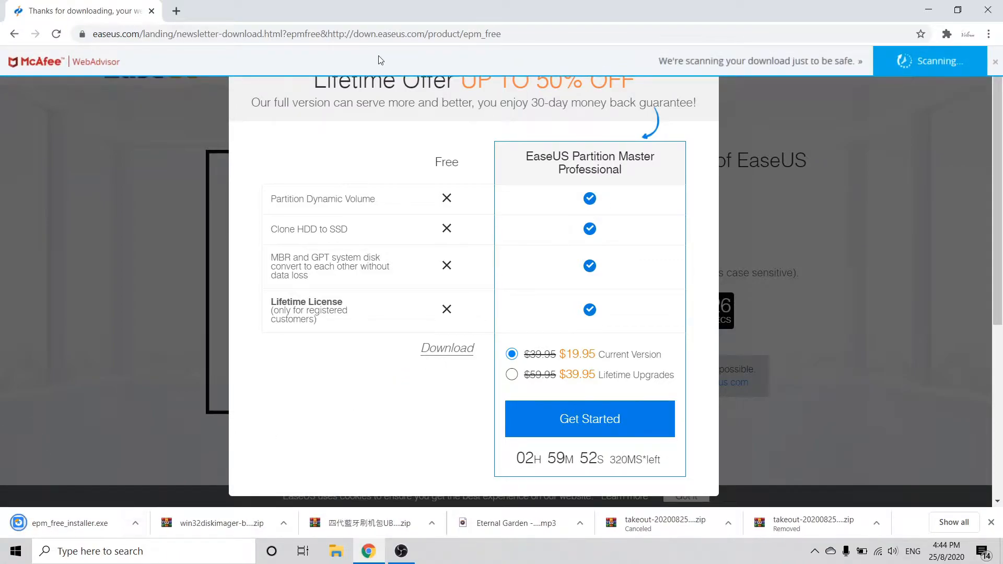
# - Show epm_free_installer.exe in its download folder, run it and install the free edition
pyautogui.click(134, 524)
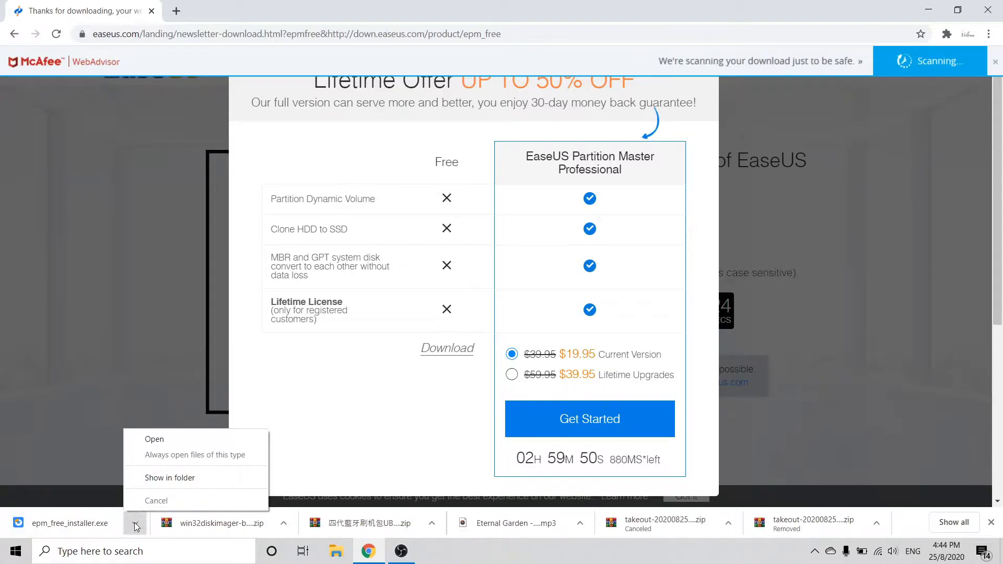
pyautogui.click(155, 479)
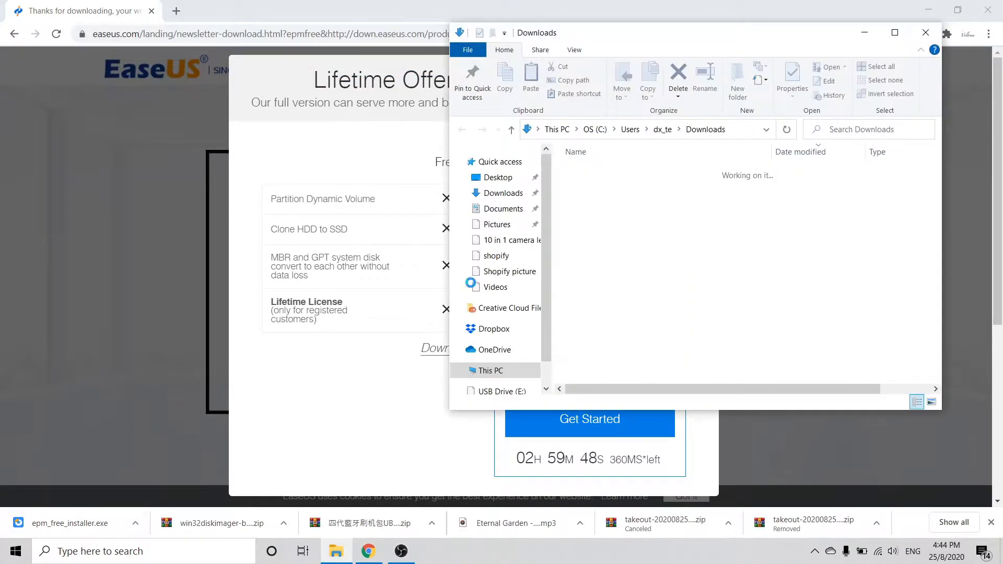
pyautogui.doubleClick(614, 188)
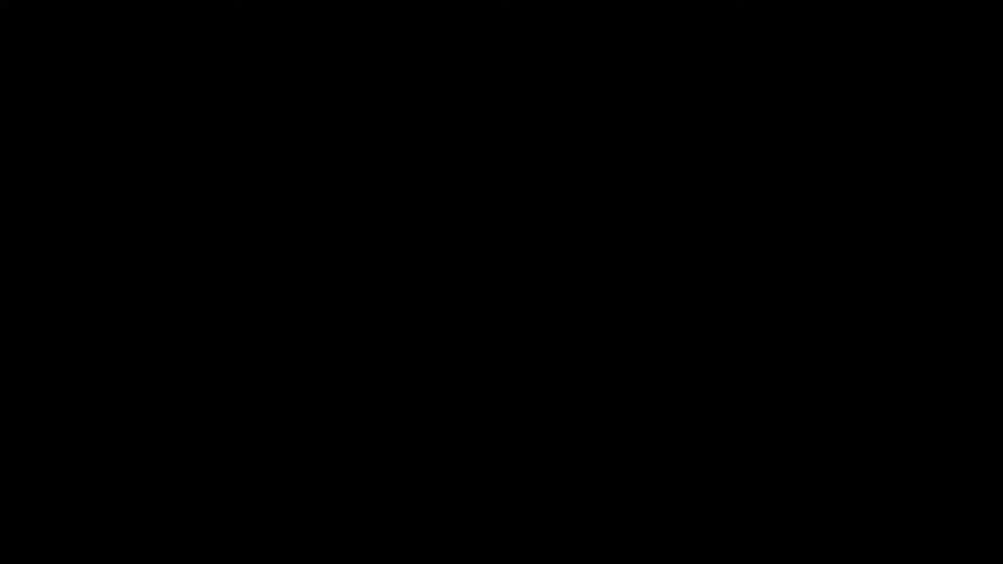
pyautogui.click(512, 345)
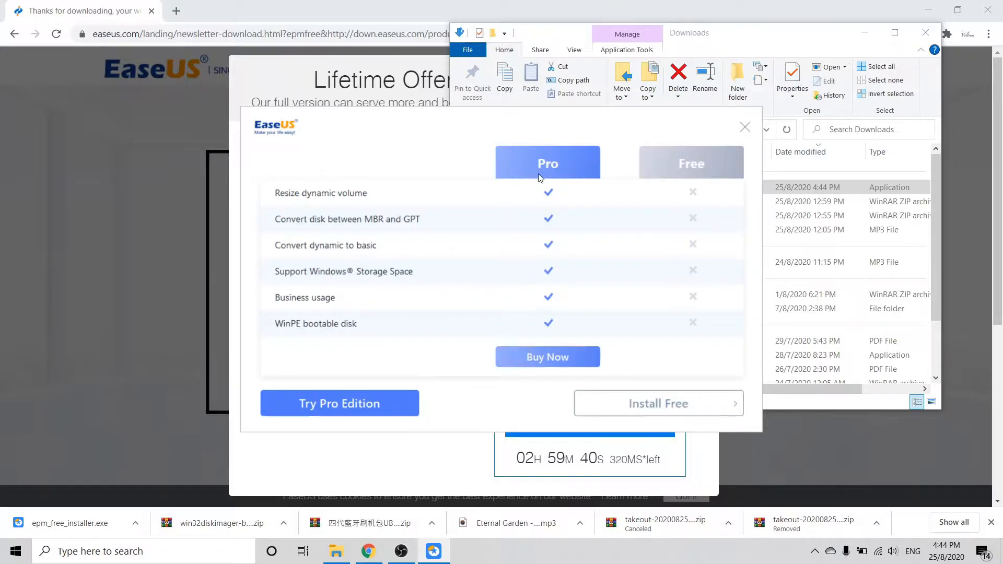
pyautogui.click(679, 406)
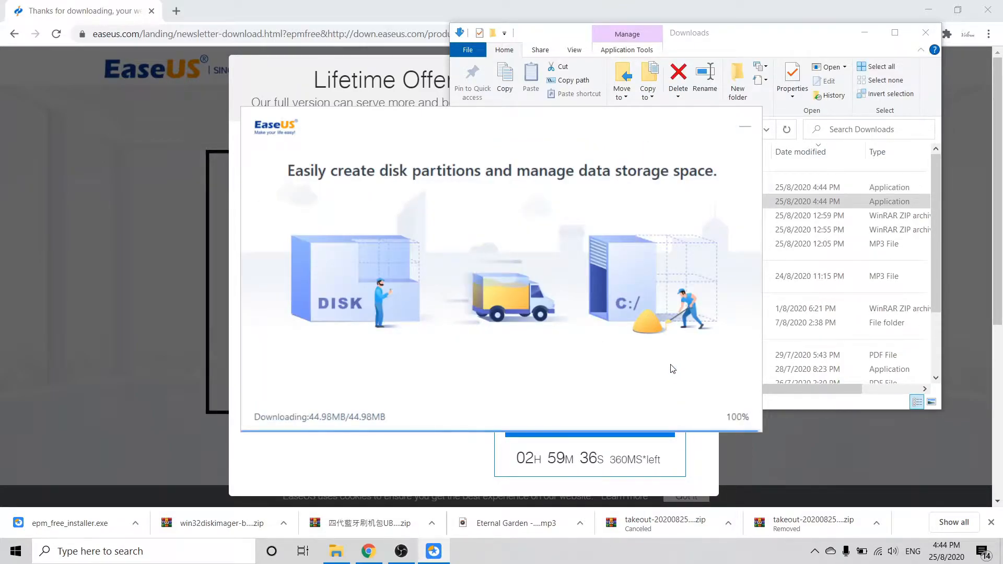
# - Close the Downloads folder window and minimize the browser, leaving the EaseUS installer on the desktop
pyautogui.click(926, 32)
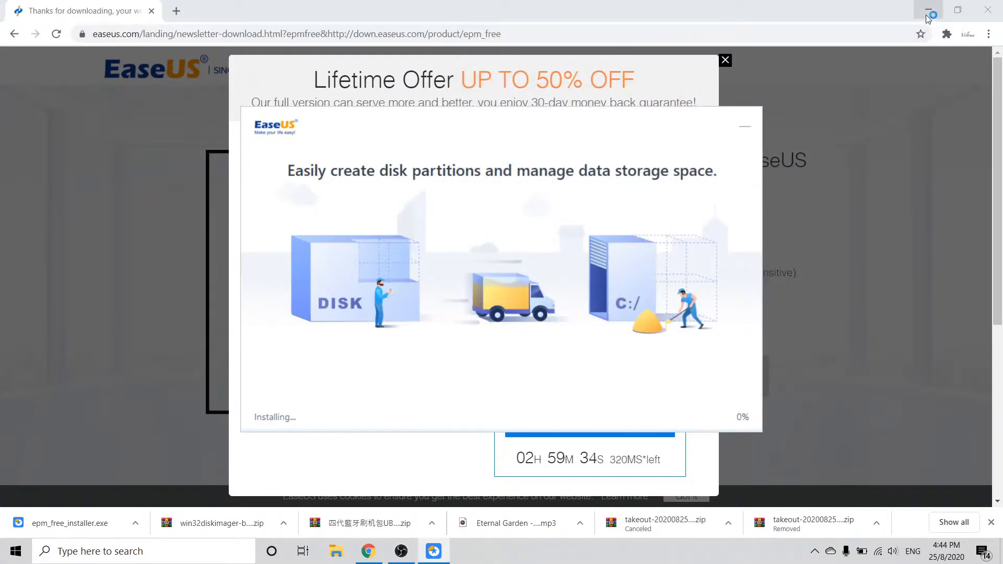
pyautogui.click(927, 15)
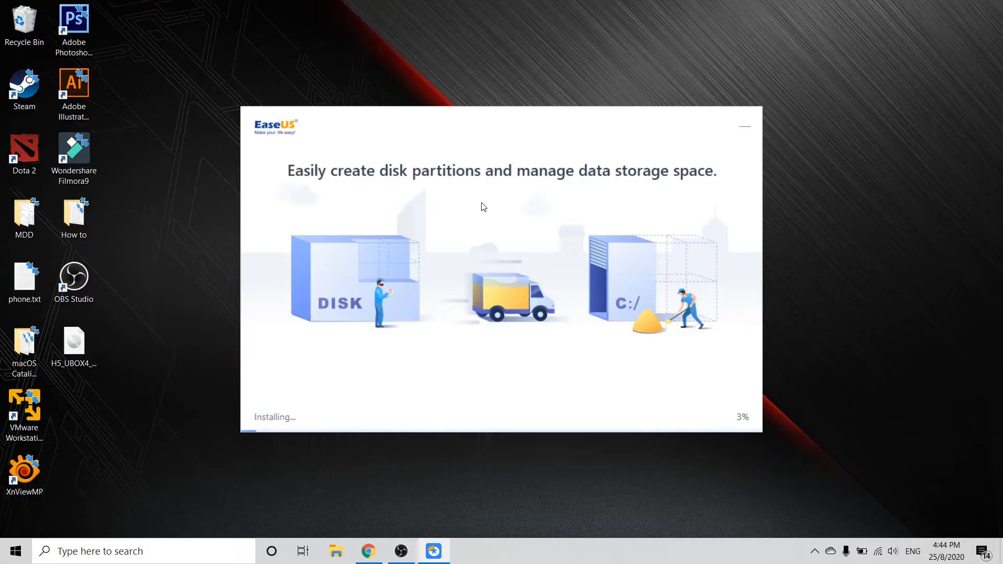
pyautogui.moveTo(524, 123)
pyautogui.mouseDown()
pyautogui.moveTo(549, 90)
pyautogui.moveTo(530, 115)
pyautogui.mouseUp()
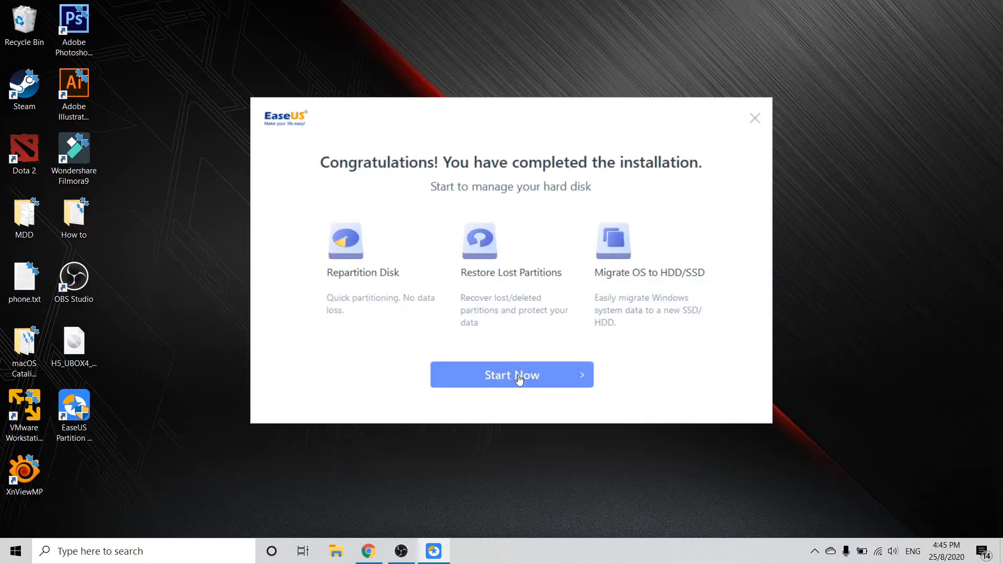
# - Launch EaseUS Partition Master from the completed installer and dismiss the New Disk Guide
pyautogui.click(519, 378)
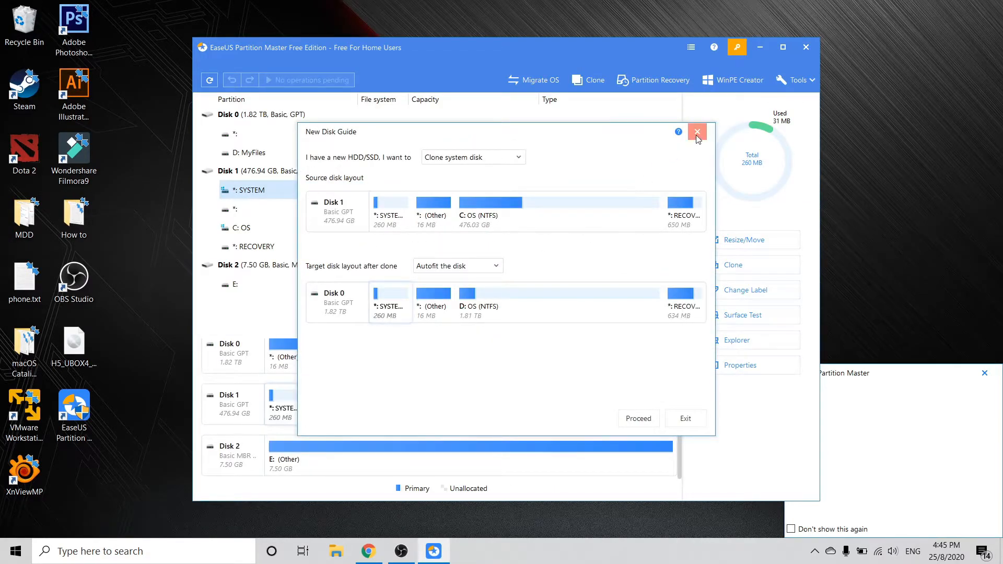
pyautogui.click(696, 133)
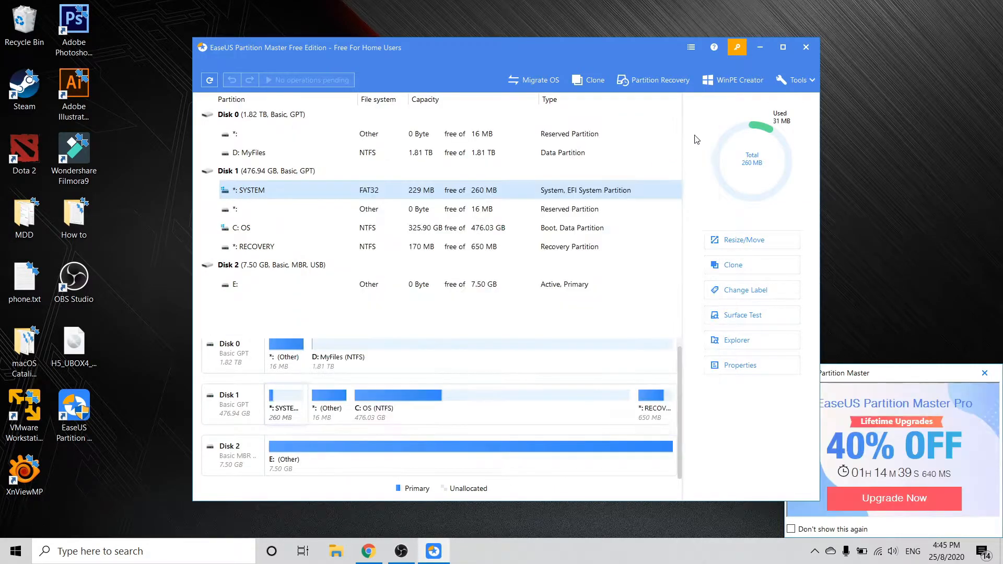
# - Show This PC in File Explorer and match USB Drive (E:) with the E: partition under Disk 2 in Partition Master
pyautogui.click(336, 551)
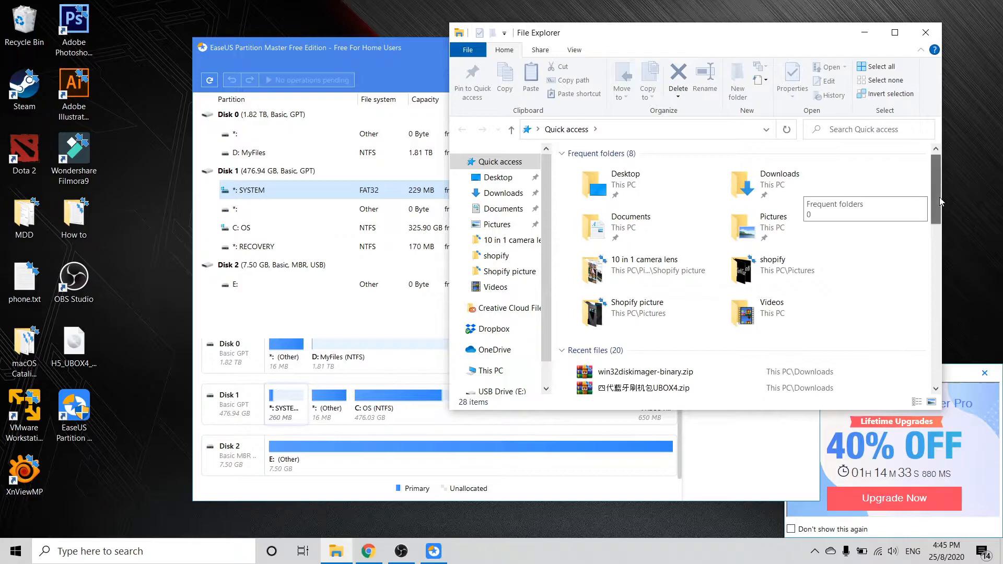
pyautogui.scroll(-5, 935, 209)
pyautogui.click(499, 371)
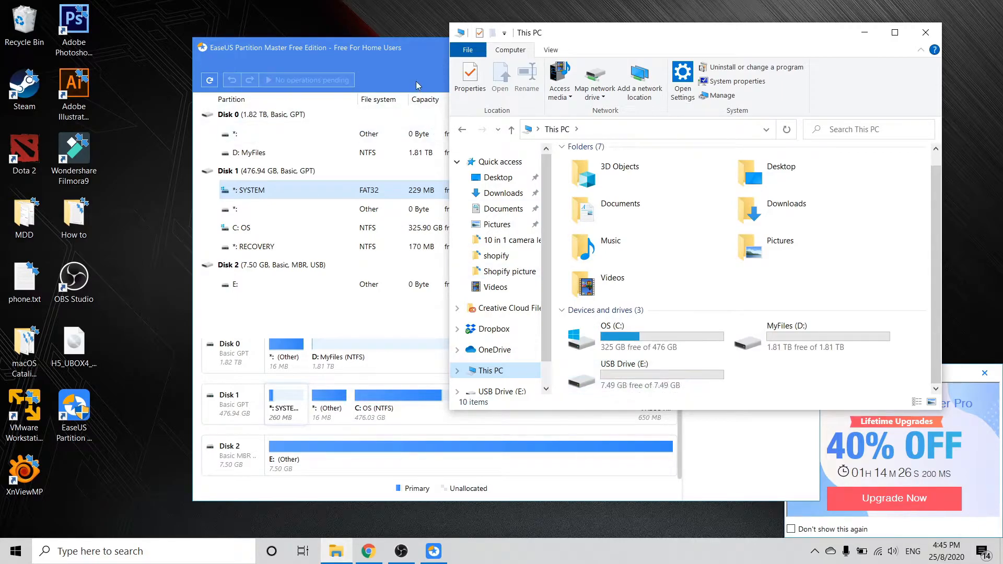
pyautogui.click(445, 333)
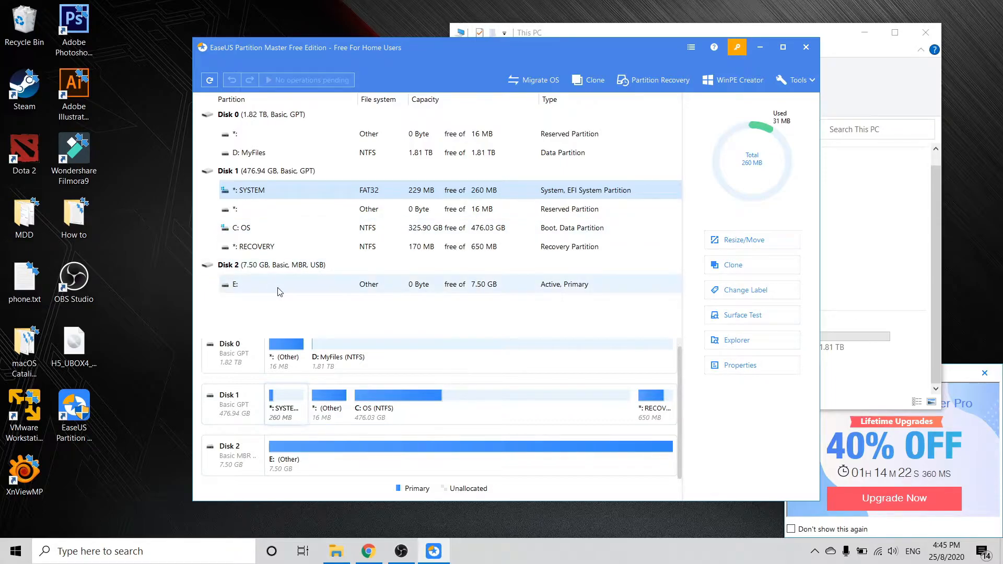
pyautogui.click(302, 292)
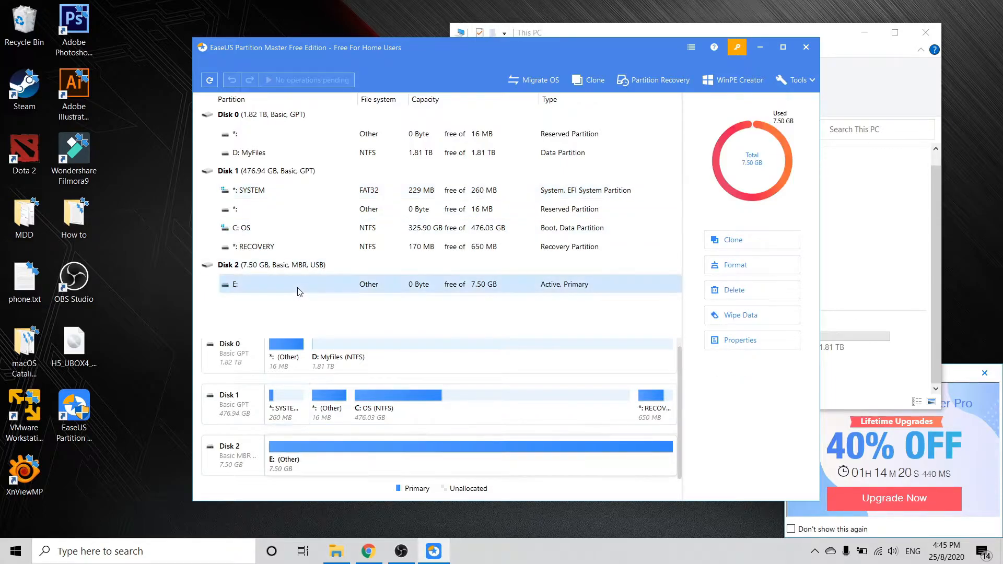
pyautogui.click(844, 44)
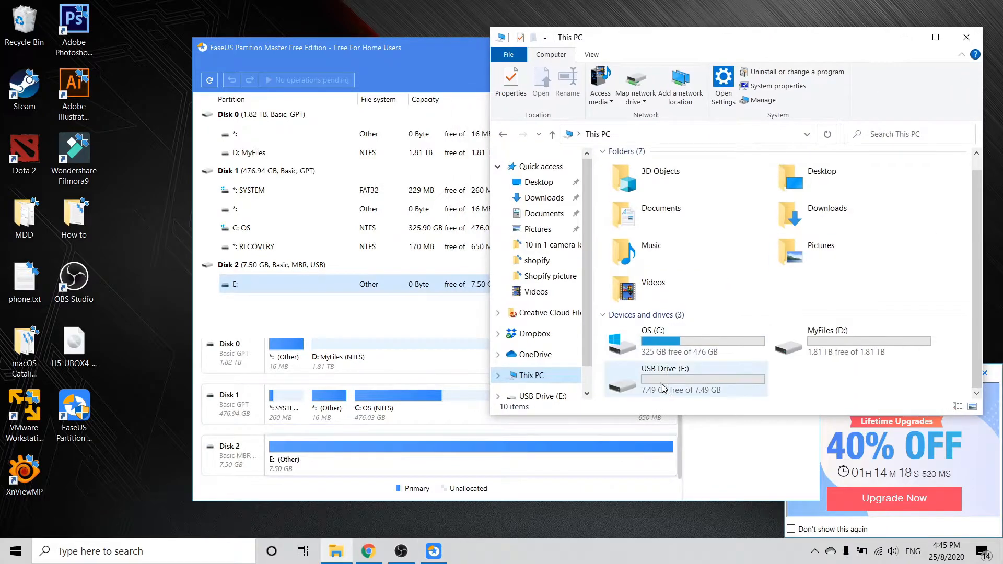
pyautogui.click(295, 288)
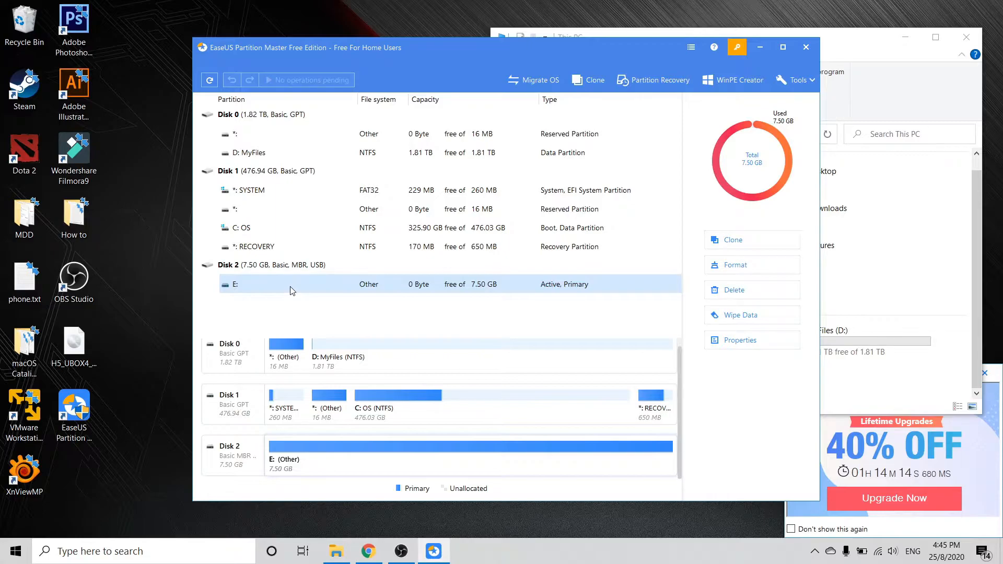
pyautogui.rightClick(291, 290)
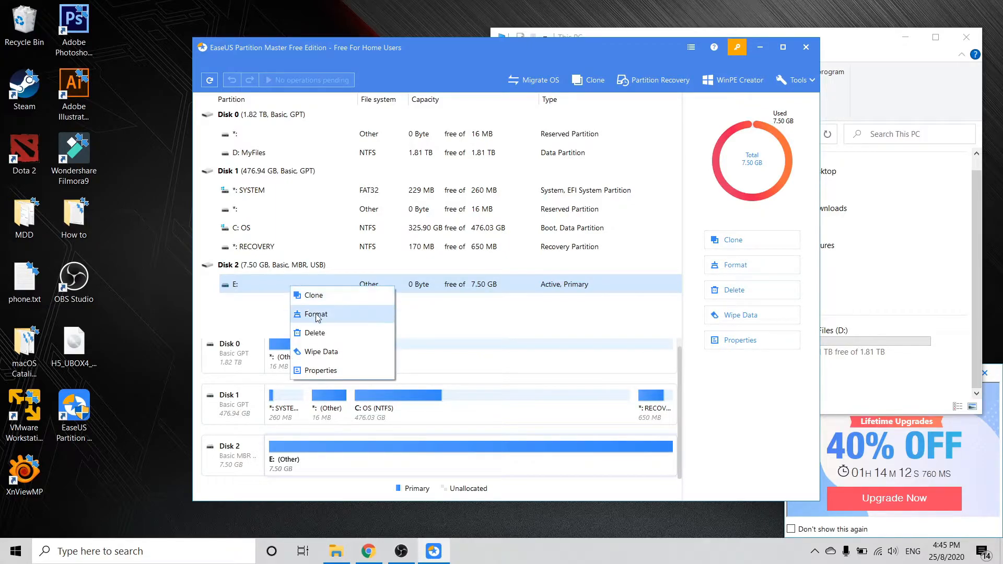
pyautogui.click(240, 318)
# - Check the file system of USB Drive (E:) in its Windows properties, then close them
pyautogui.click(336, 551)
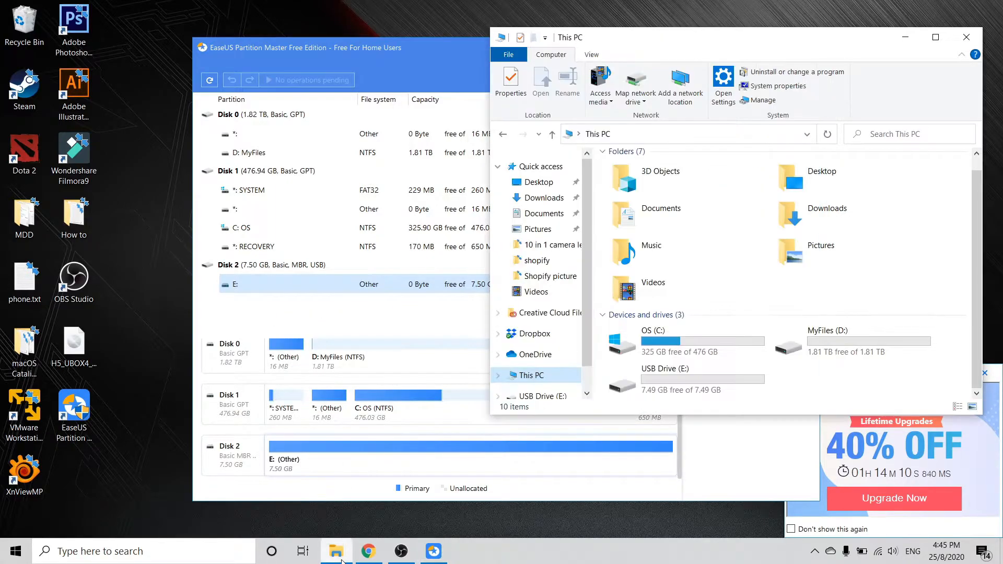
pyautogui.rightClick(655, 387)
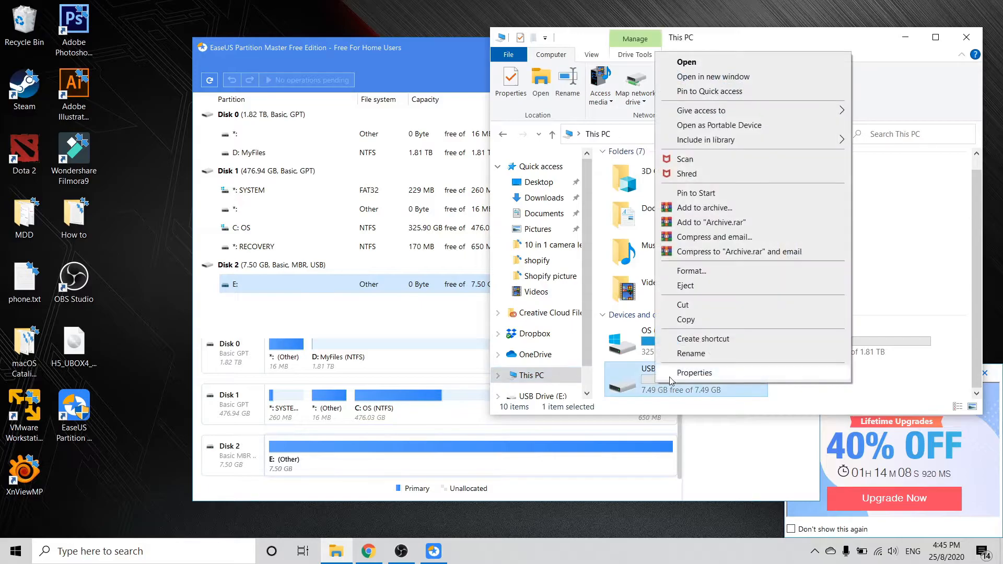
pyautogui.click(674, 384)
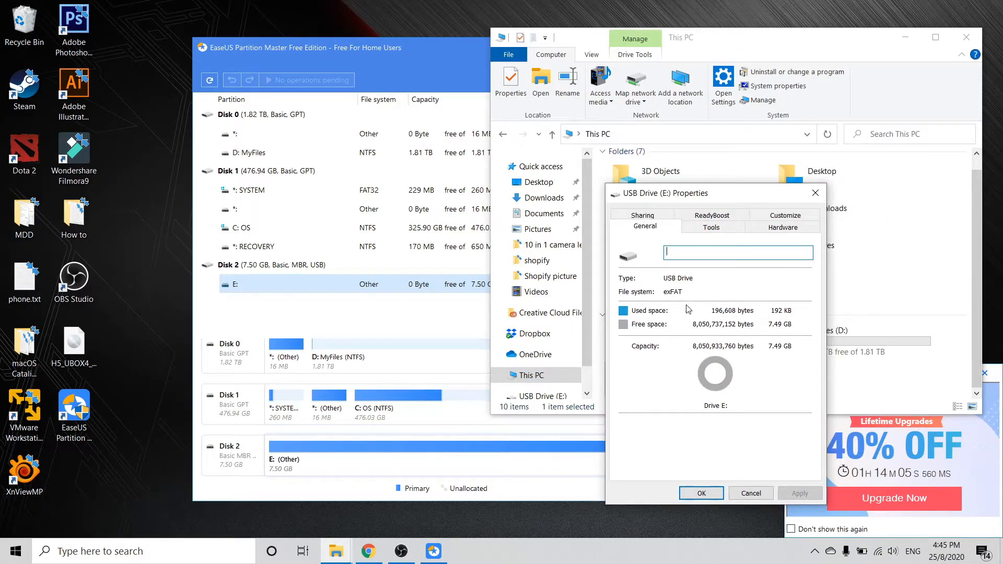
pyautogui.click(701, 493)
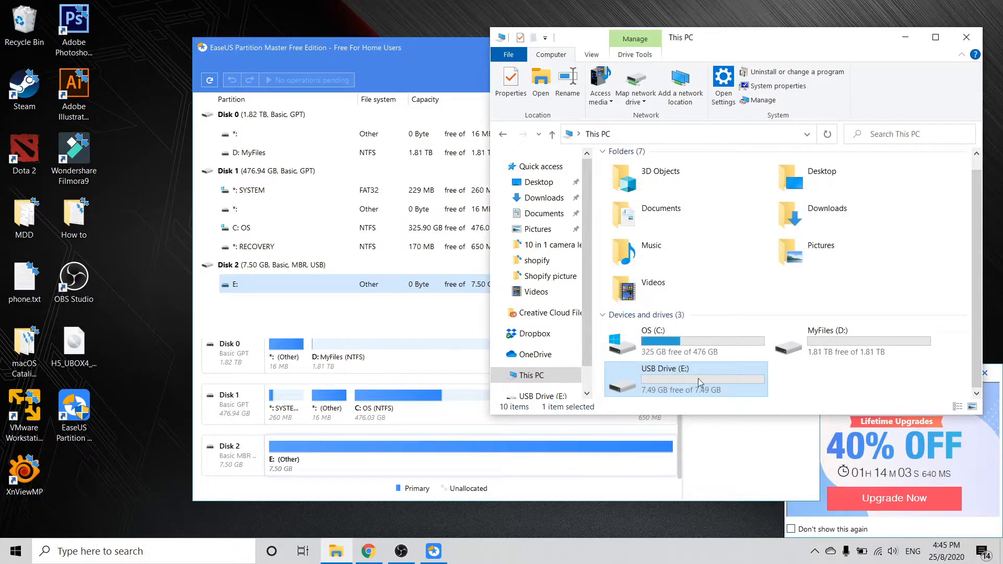
# - Examine the file system choices in the Windows format settings for USB Drive (E:), closing them without formatting
pyautogui.rightClick(647, 385)
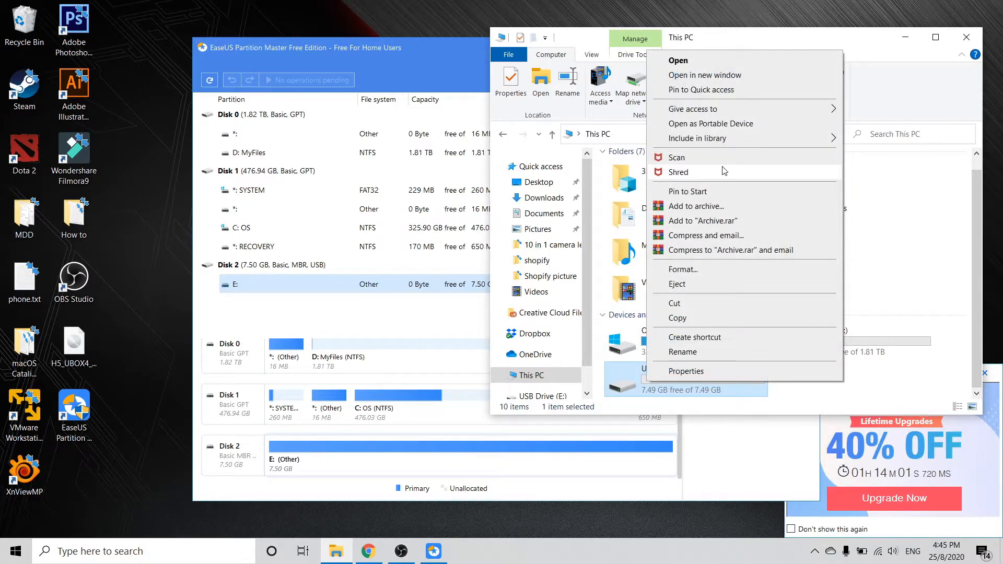
pyautogui.click(703, 270)
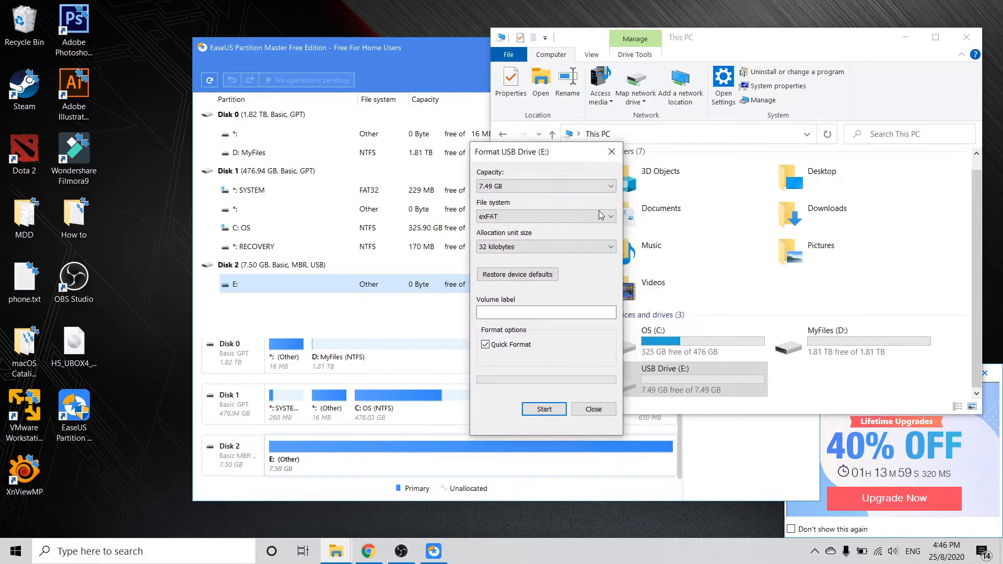
pyautogui.click(609, 218)
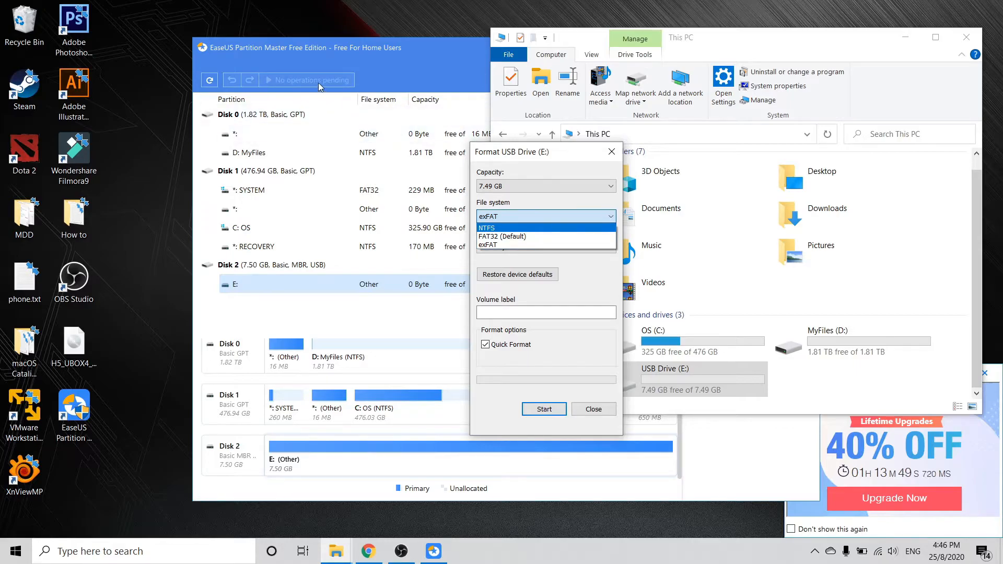
pyautogui.click(606, 216)
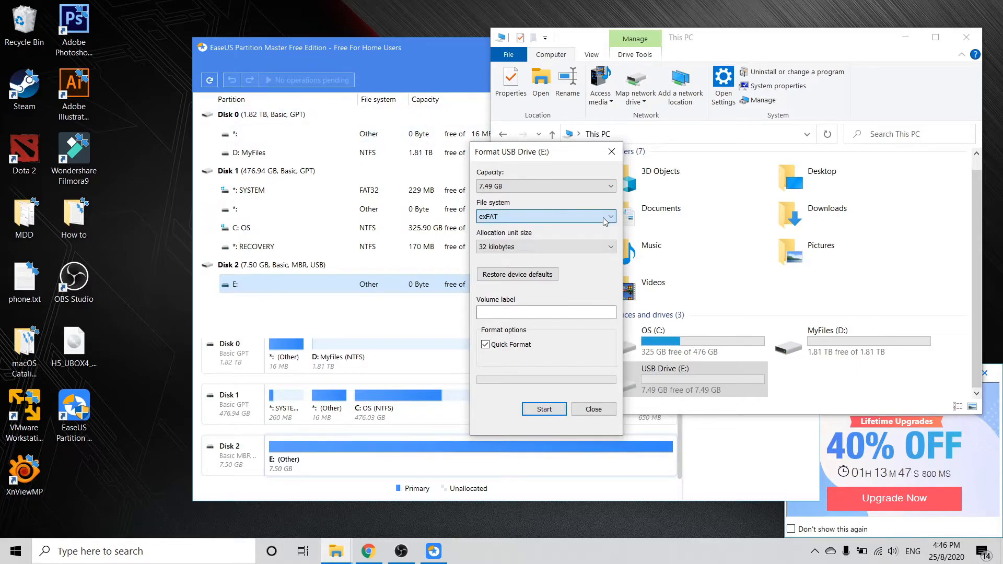
pyautogui.click(593, 409)
# - In EaseUS Partition Master, set up formatting of partition E: with label iLLuXionTec, FAT32 and 64 KB cluster size, accepting the data erasure
pyautogui.click(468, 63)
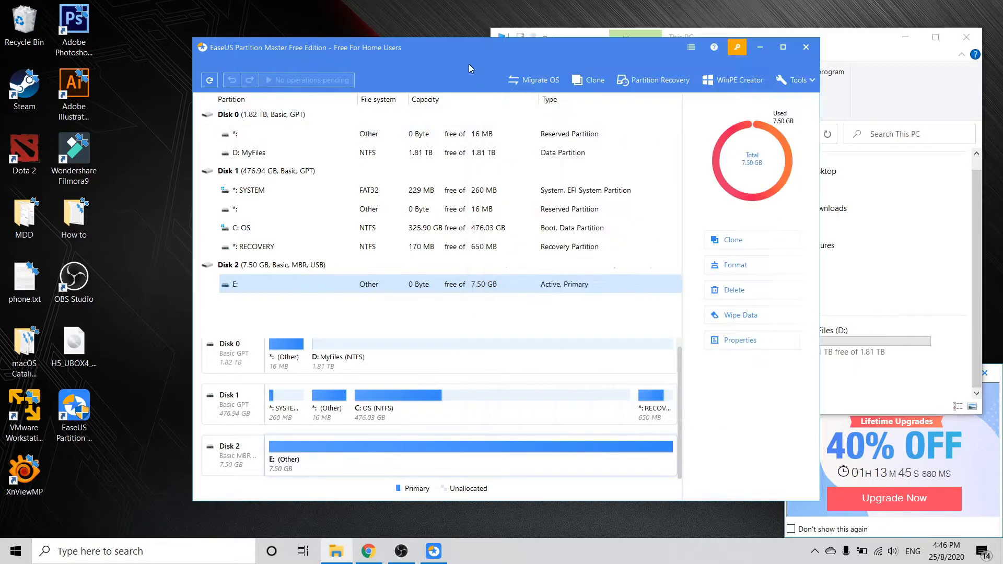
pyautogui.rightClick(331, 286)
pyautogui.click(353, 311)
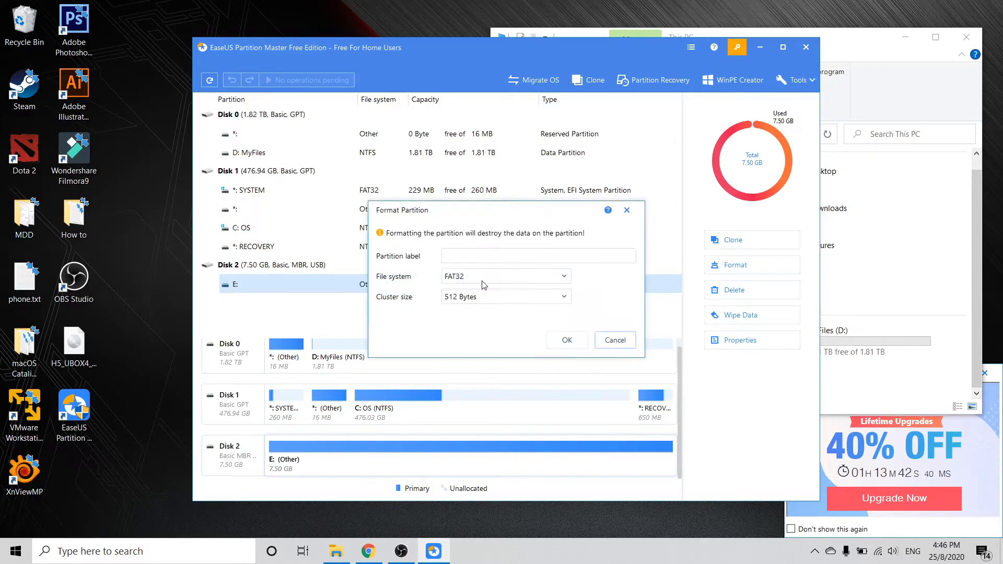
pyautogui.click(505, 252)
pyautogui.click(551, 302)
pyautogui.click(515, 427)
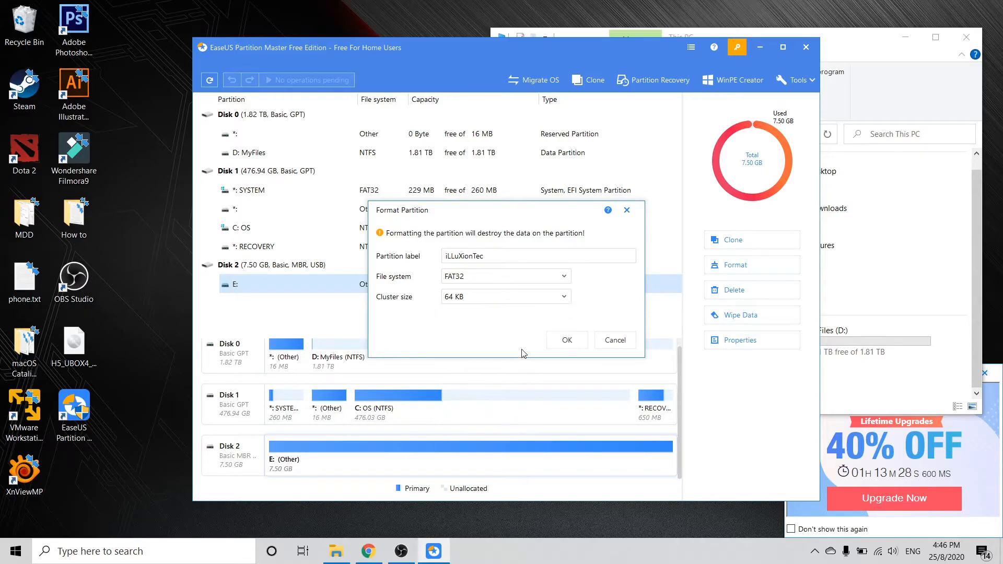
pyautogui.click(571, 343)
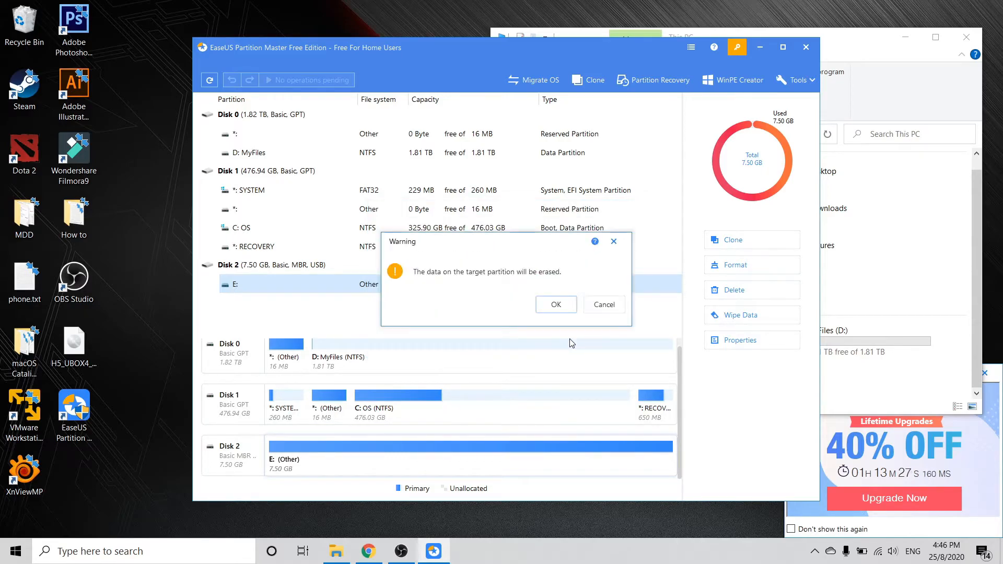
pyautogui.click(555, 309)
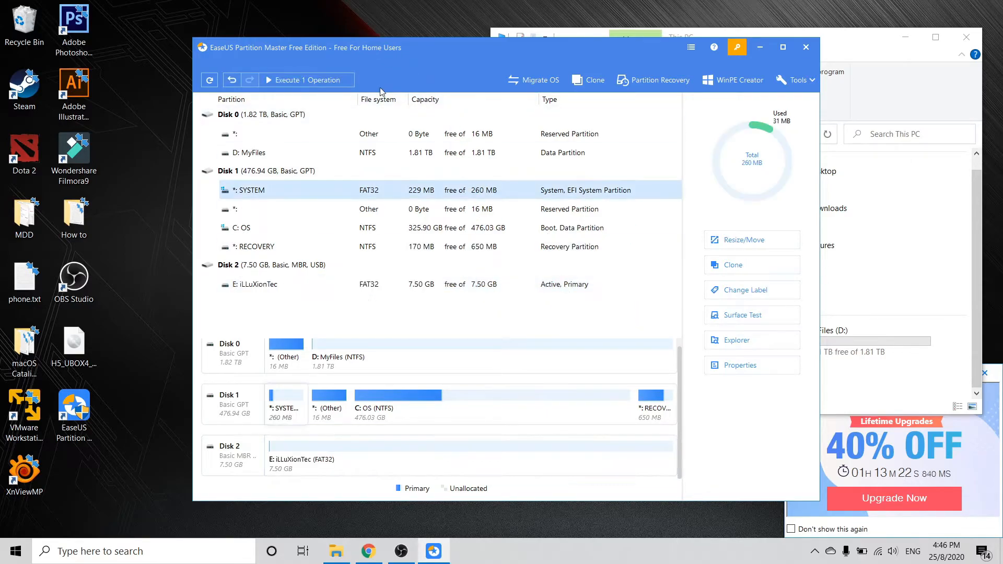
# - Execute and apply the pending format operation on E:, finish it once complete, and close Partition Master
pyautogui.click(262, 285)
pyautogui.click(307, 81)
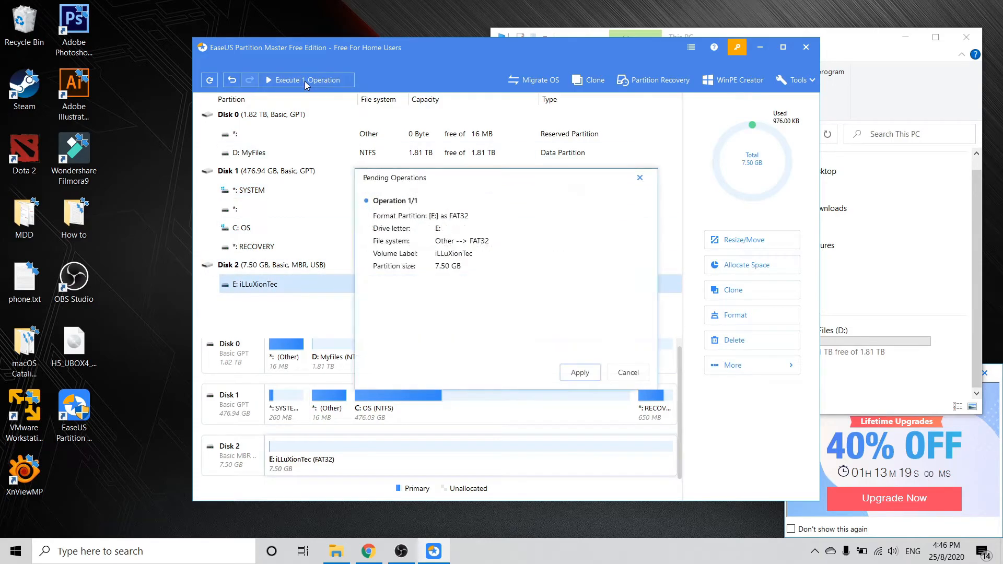
pyautogui.click(580, 372)
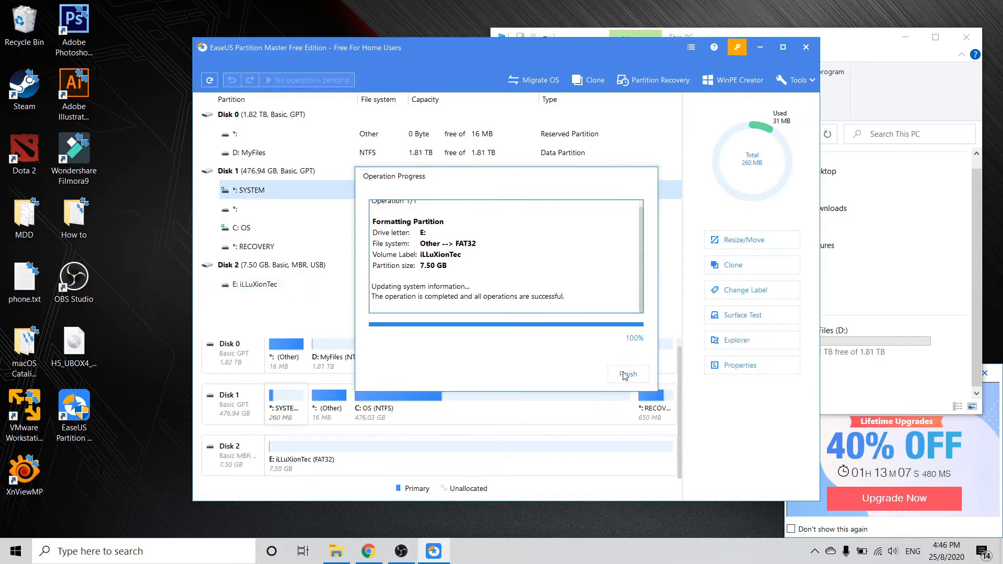
pyautogui.click(627, 375)
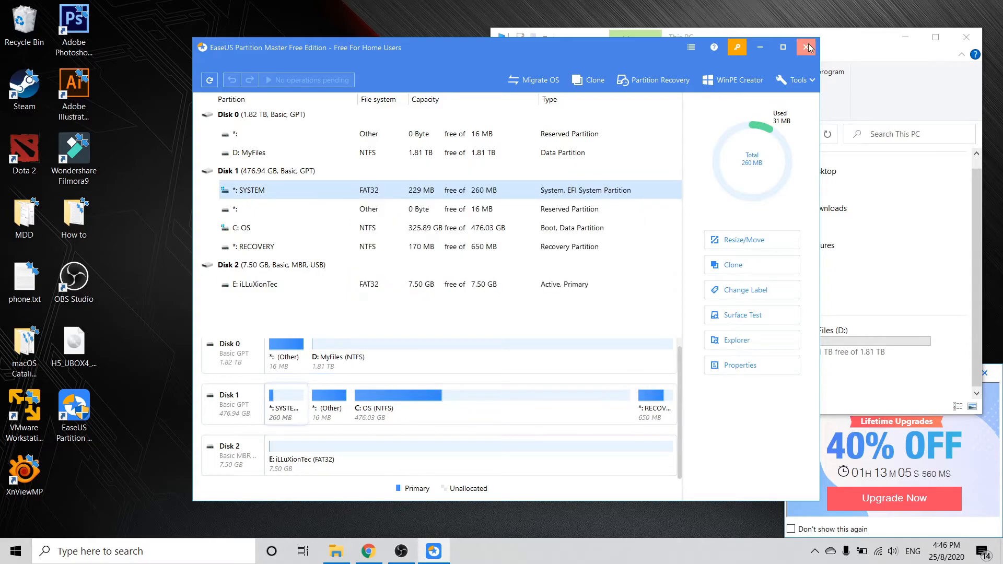
pyautogui.click(806, 47)
# - Check the file system of drive E: in its Windows properties from File Explorer, then close them
pyautogui.moveTo(813, 40); pyautogui.dragTo(741, 39)
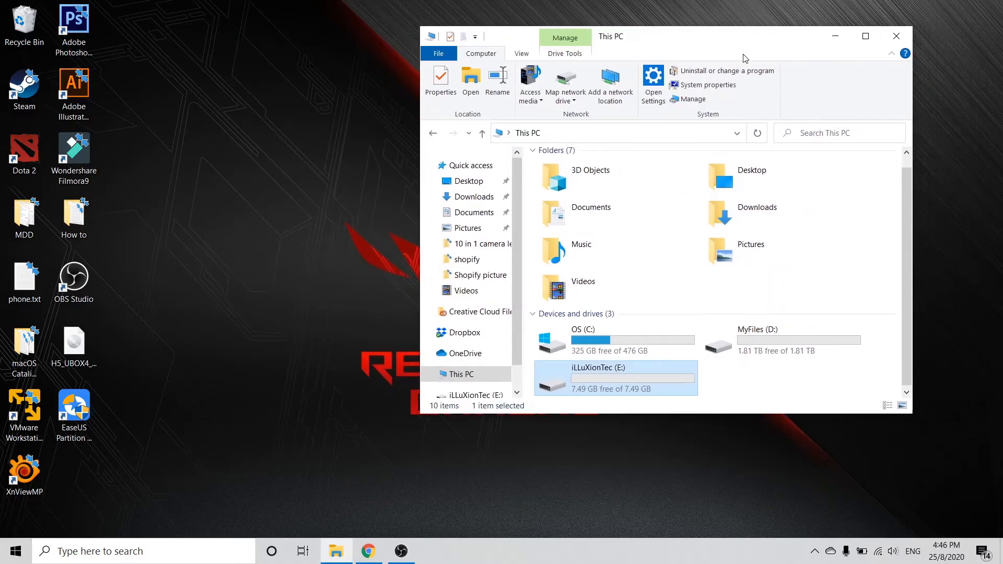
pyautogui.rightClick(575, 383)
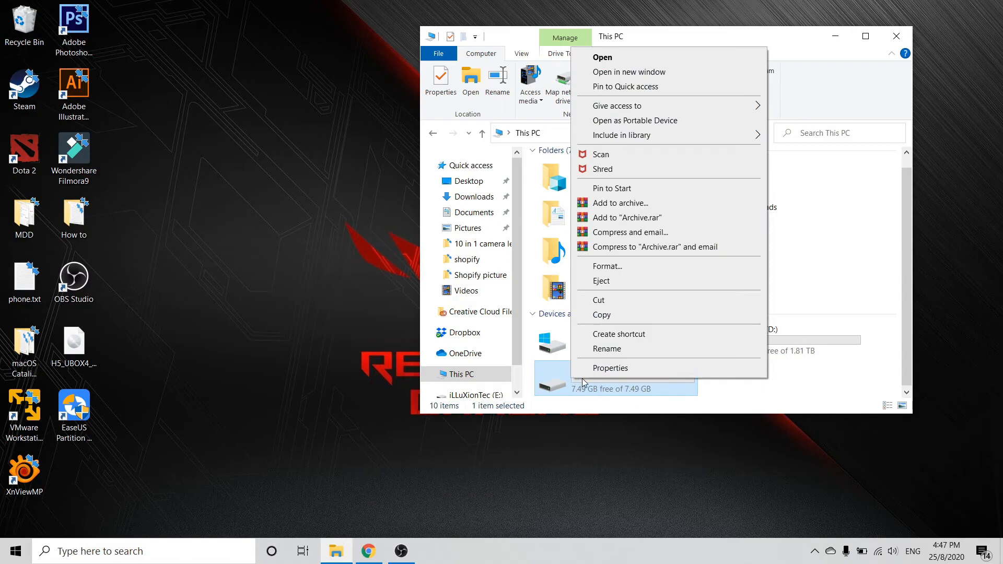
pyautogui.click(606, 369)
pyautogui.moveTo(670, 208); pyautogui.dragTo(431, 146)
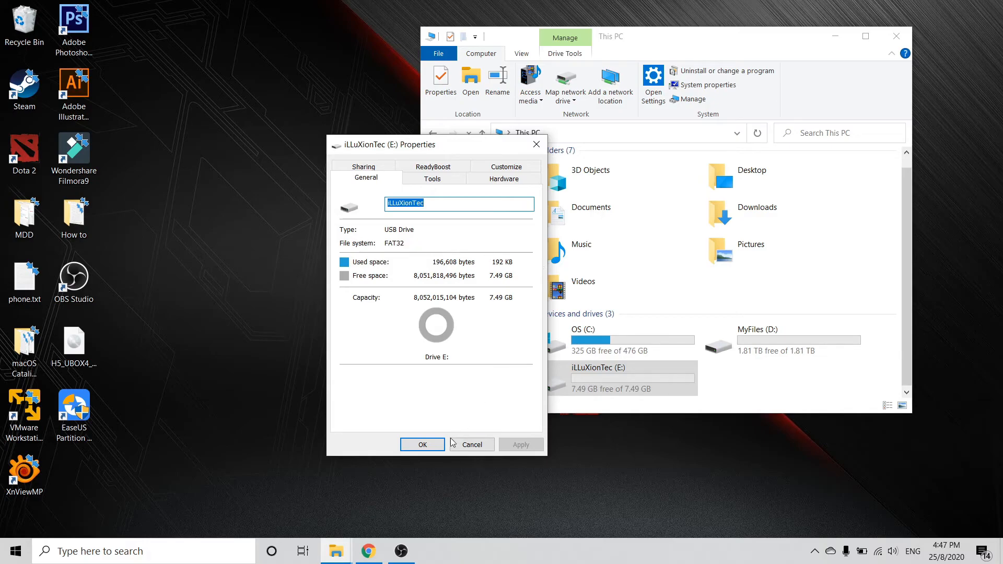
pyautogui.click(421, 444)
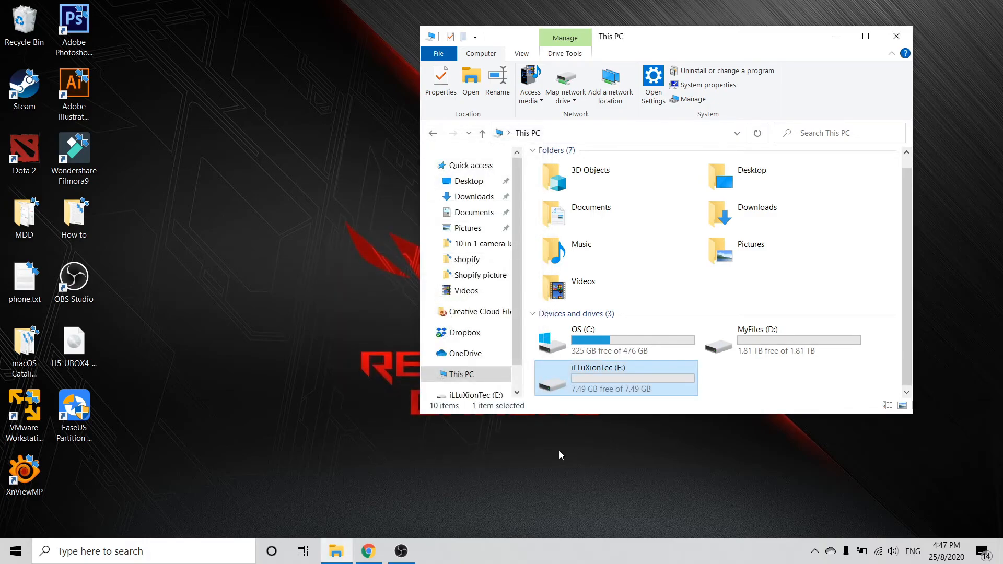